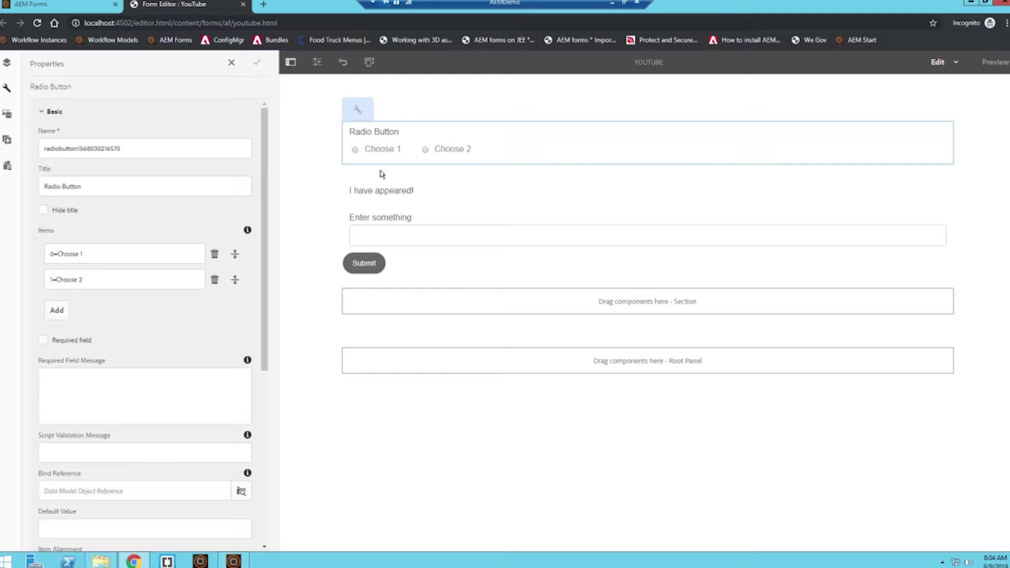
Start a new Radio Button rule with the condition 'is equal to' Choose 1
click(324, 210)
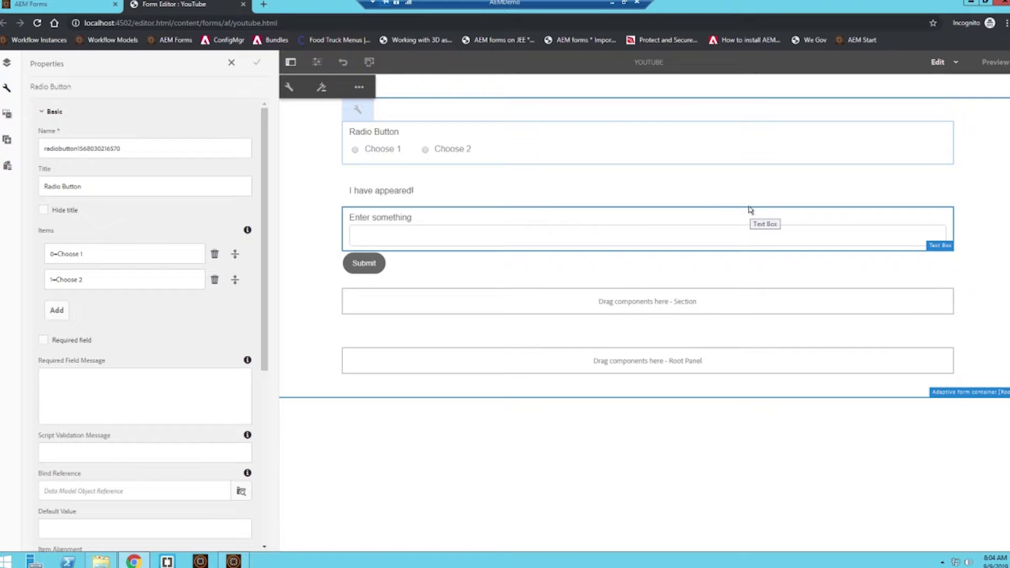
click(555, 151)
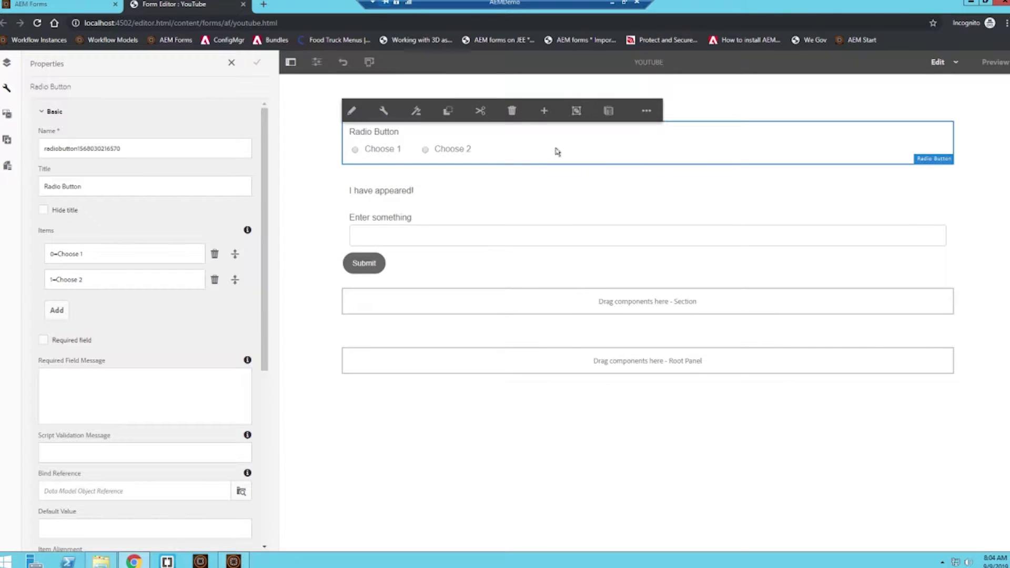
click(413, 110)
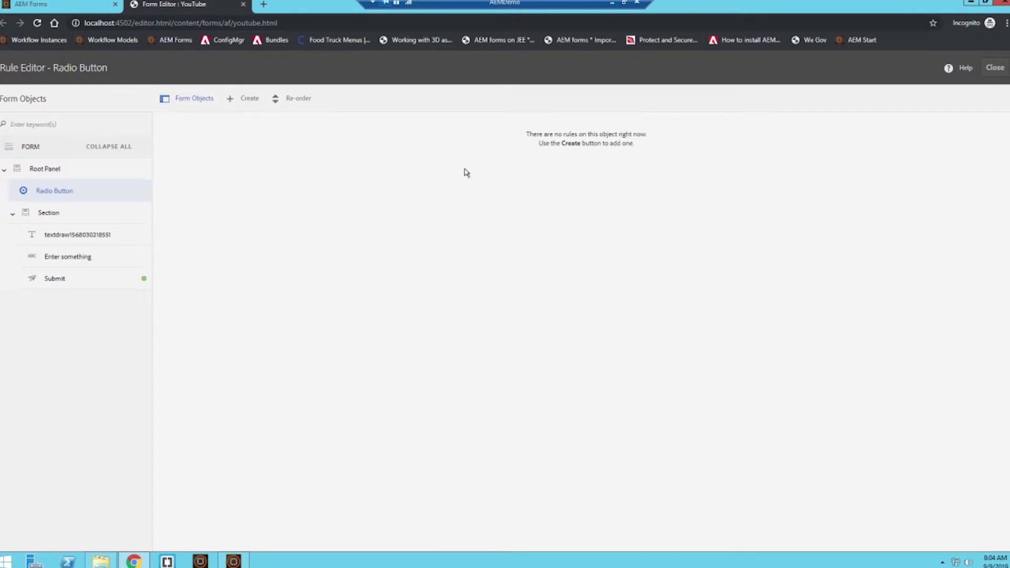
click(254, 100)
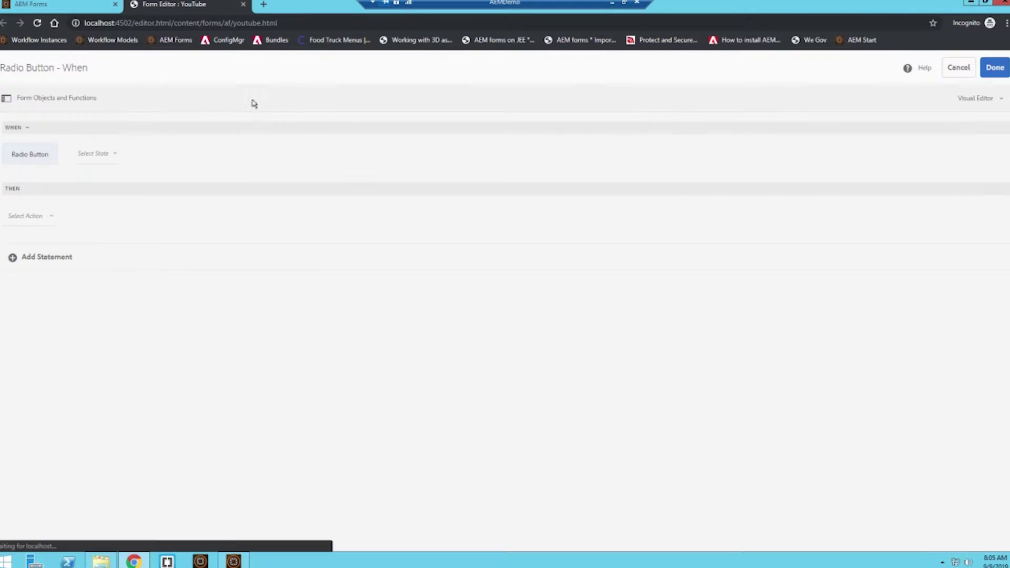
click(111, 153)
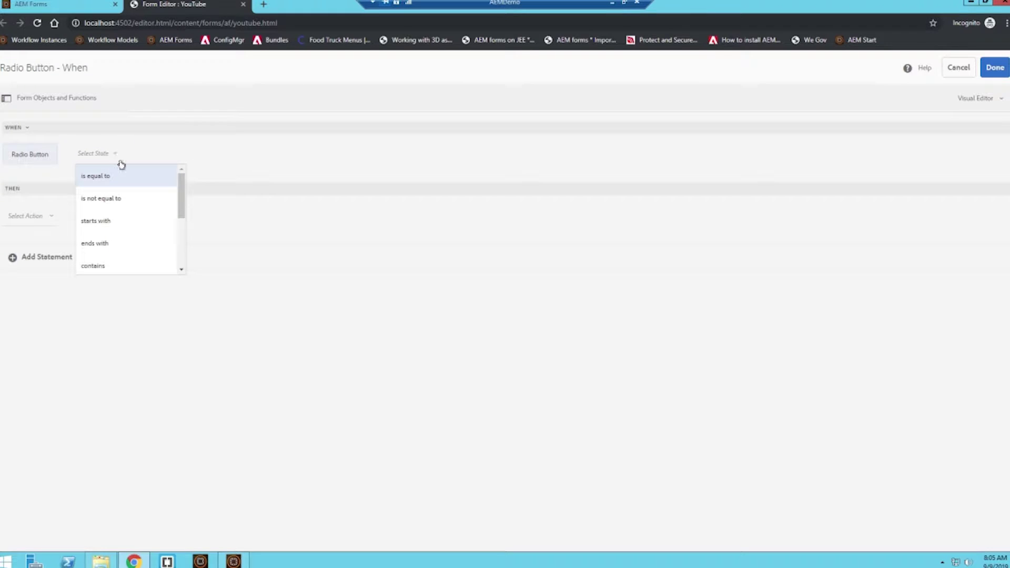
click(143, 178)
click(210, 155)
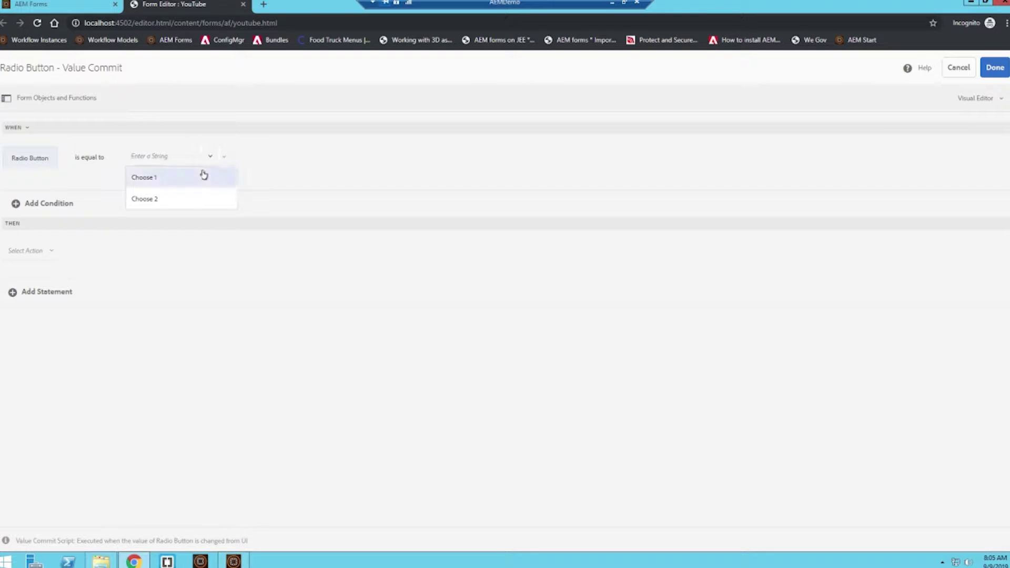
click(203, 175)
Make the rule Show the textdraw 'I have appeared!' text and save it
click(50, 250)
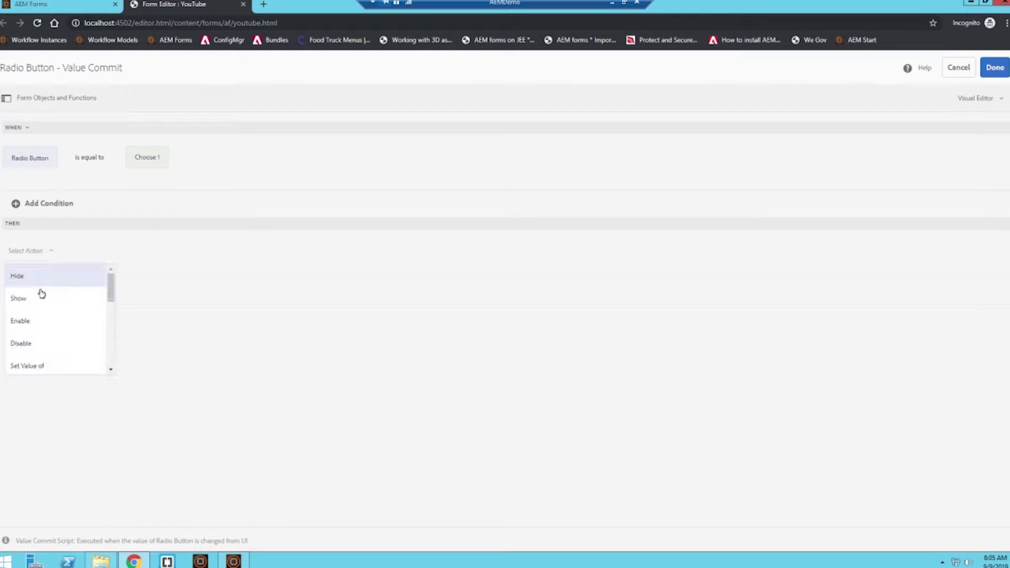
click(41, 296)
click(109, 254)
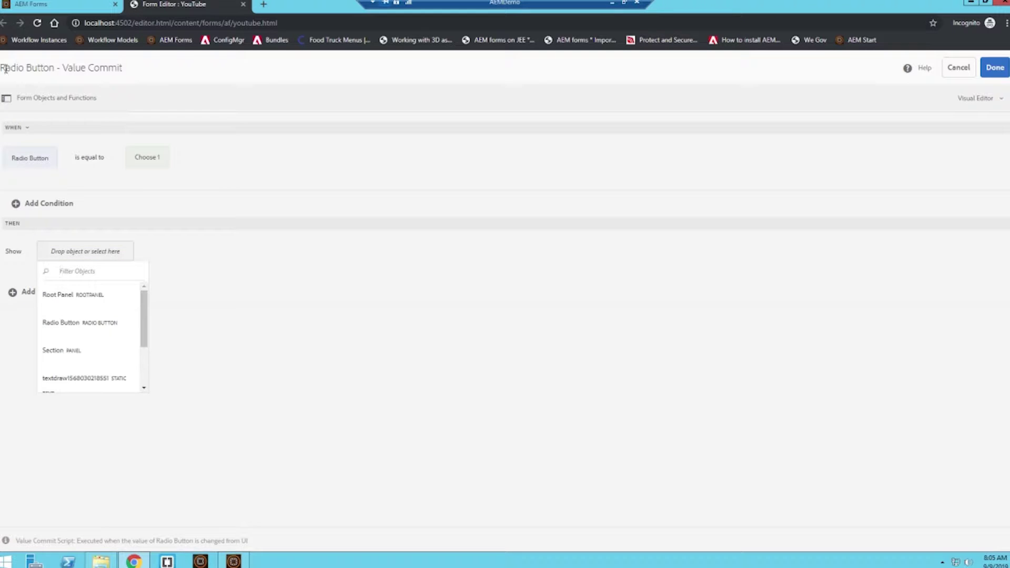
click(6, 98)
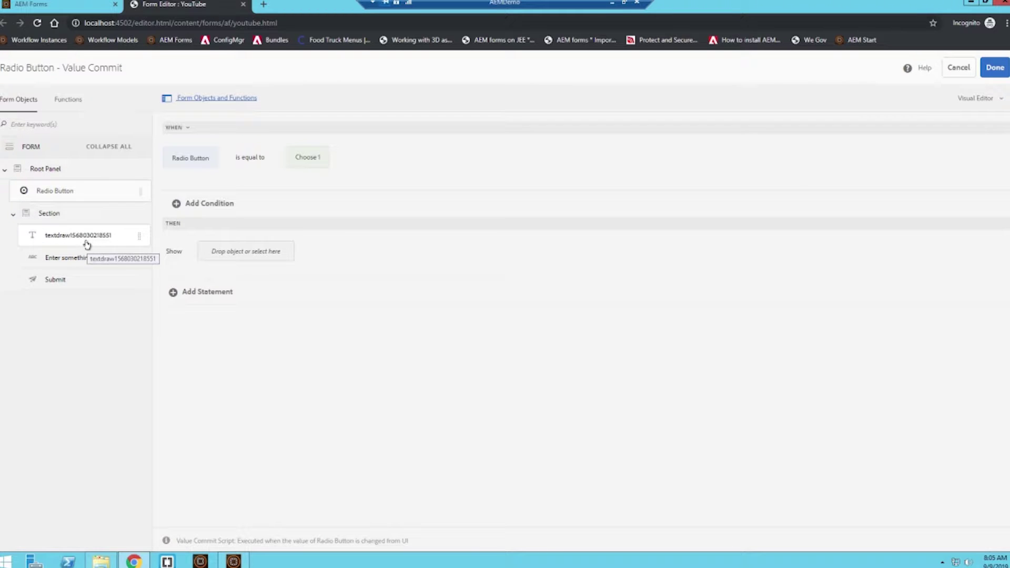
drag(85, 235, 232, 262)
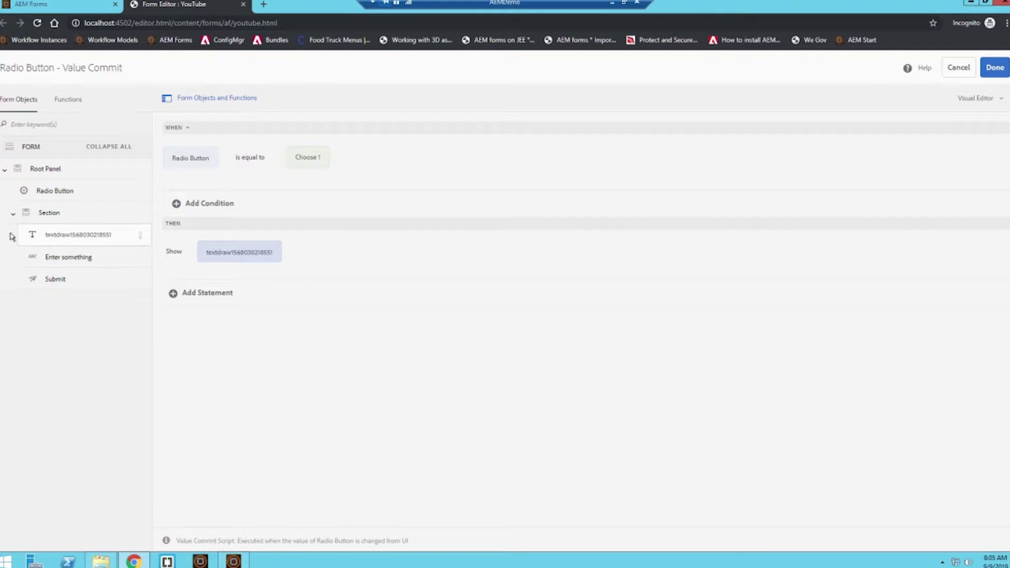
click(1000, 67)
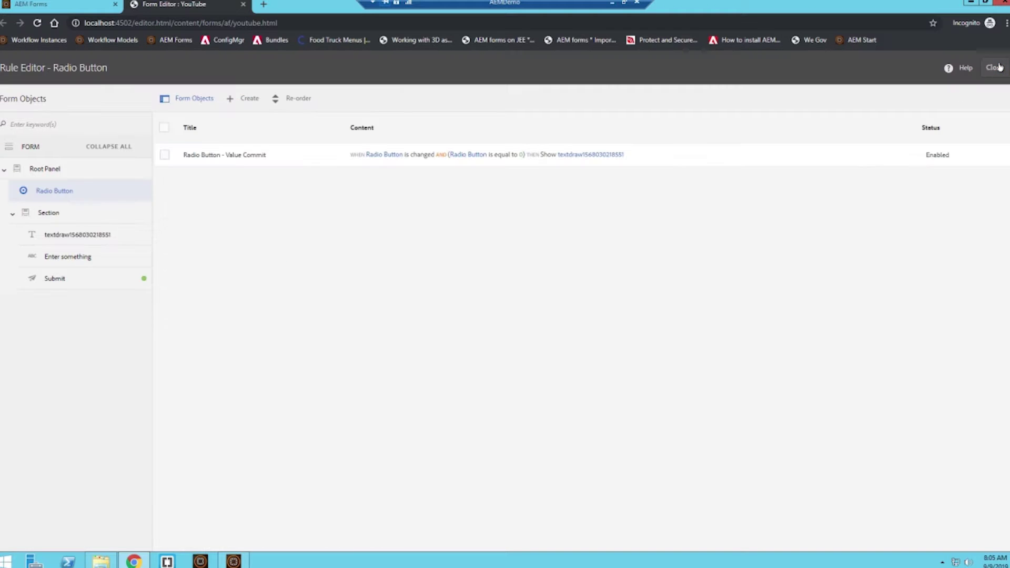
Set the 'I have appeared!' text to Hide Object and view the form in Preview
click(993, 68)
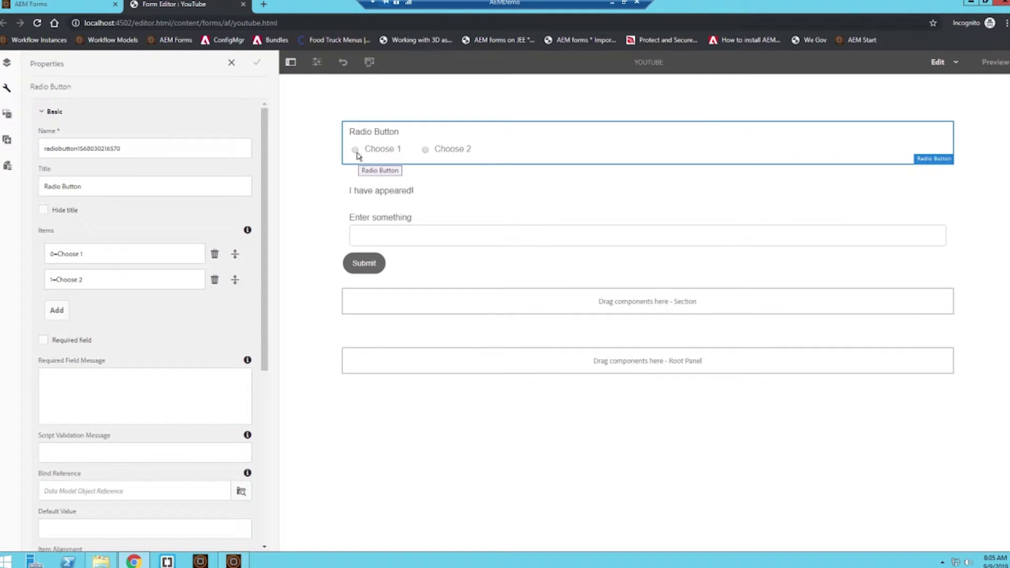
click(369, 195)
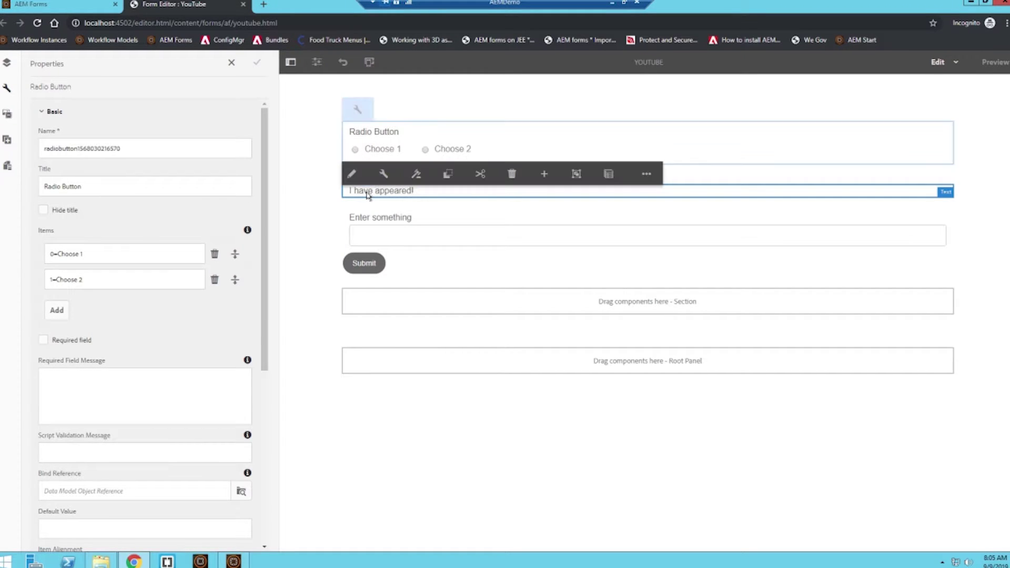
click(384, 171)
click(43, 210)
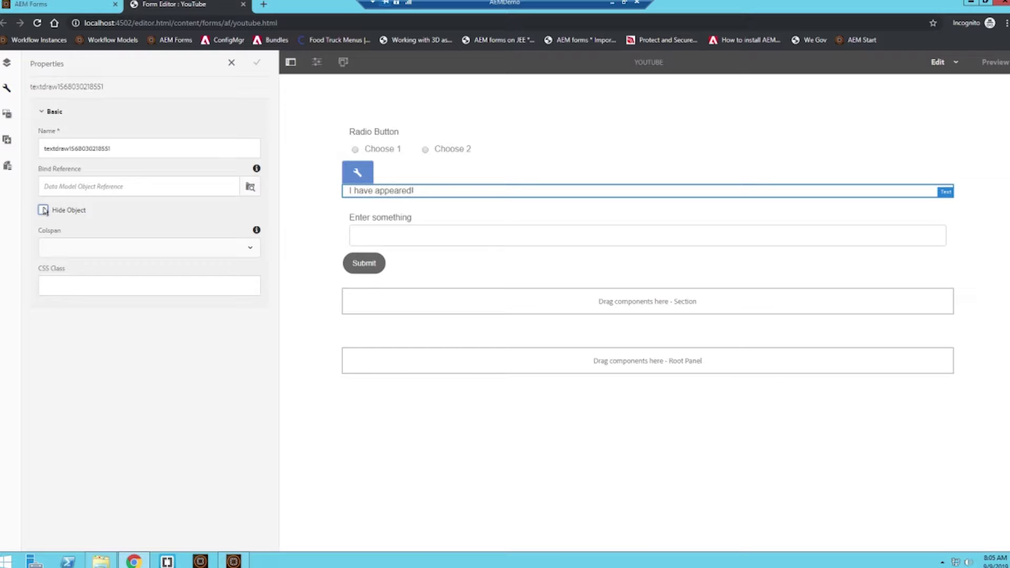
click(257, 61)
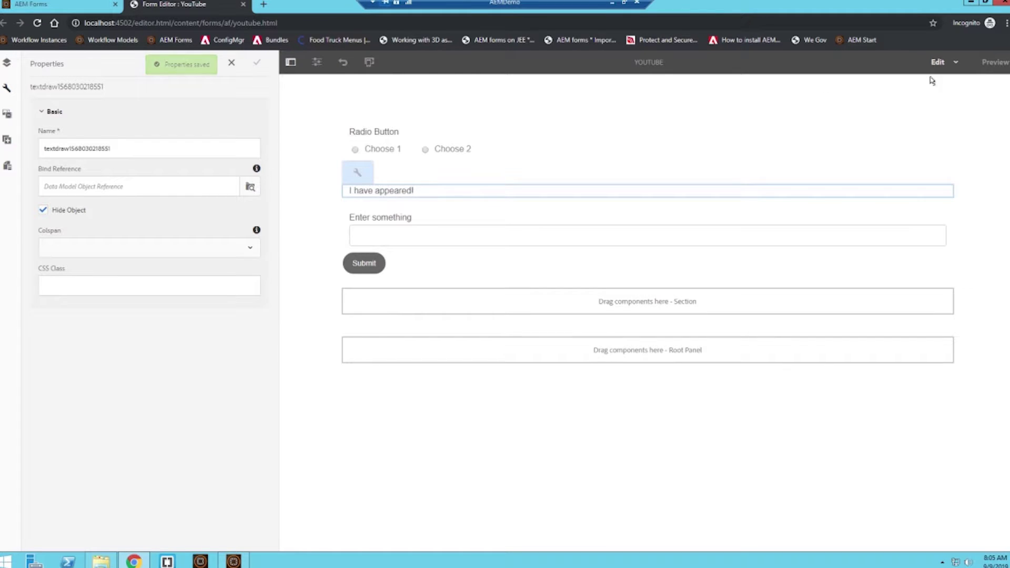
click(1000, 65)
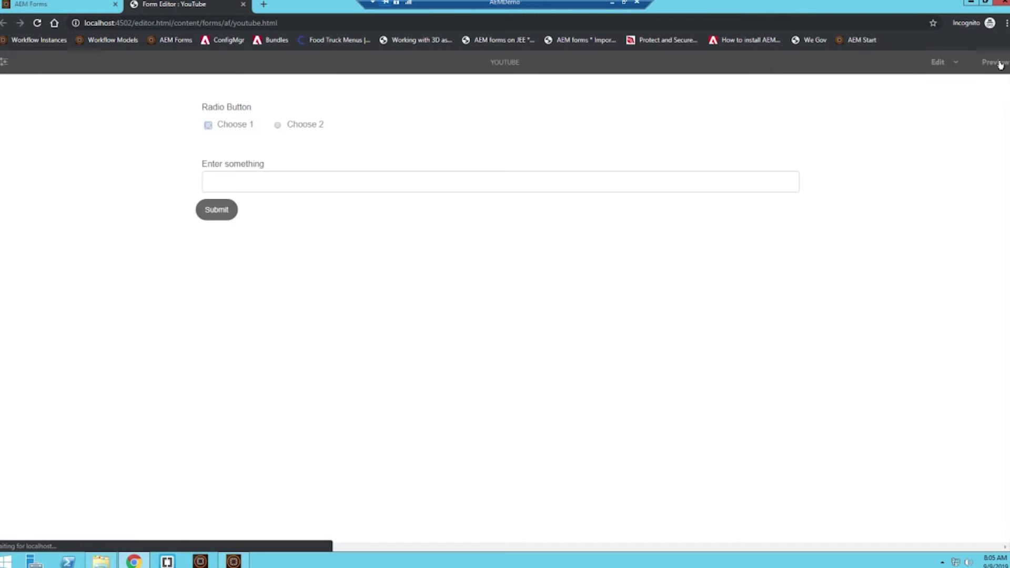
Try Choose 1 and Choose 2 in Preview, then return to Edit with the Radio Button selected
click(209, 104)
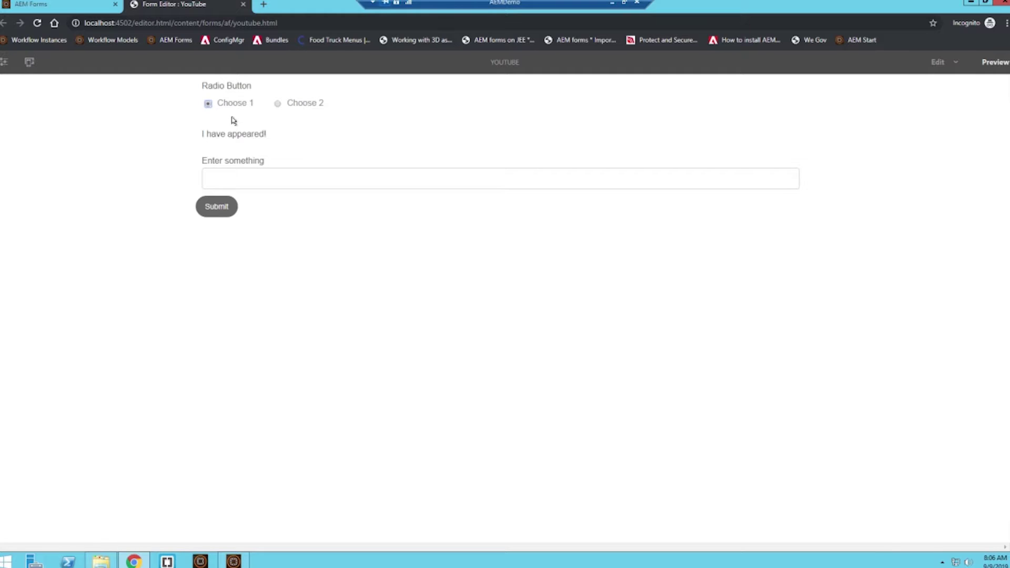
click(278, 104)
click(937, 60)
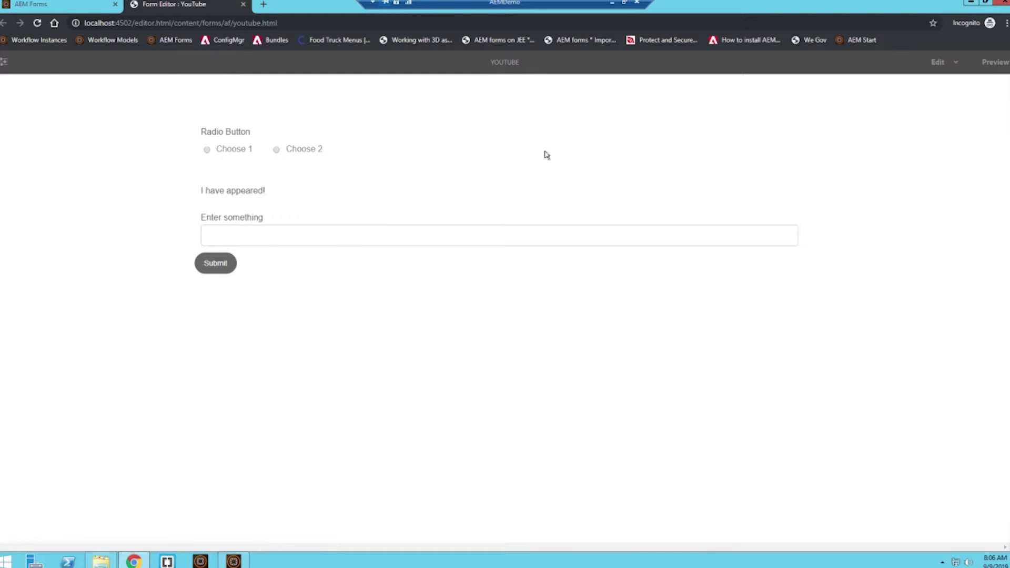
click(386, 149)
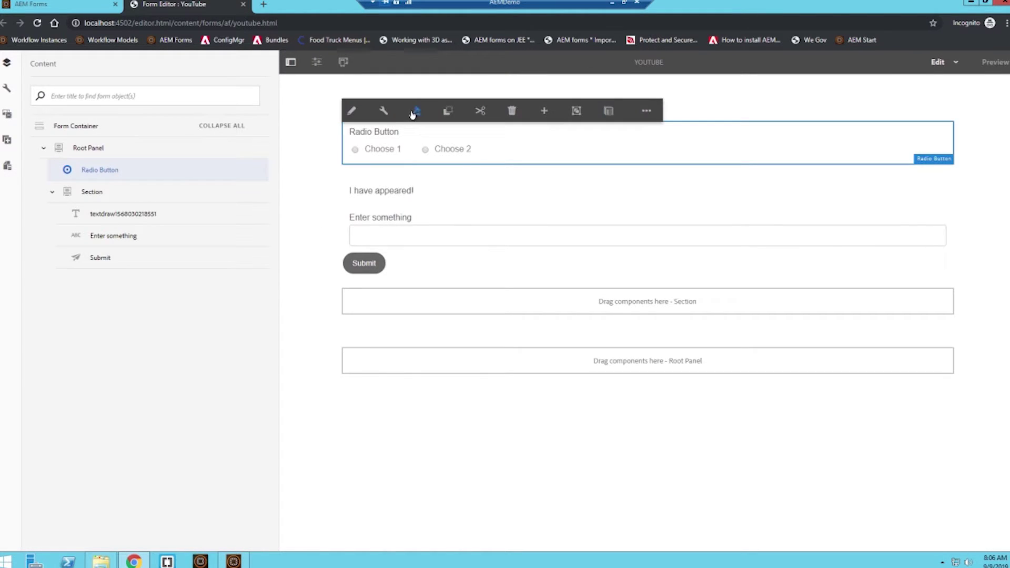
Start another Radio Button rule with the condition 'is not equal to' Choose 1
click(413, 113)
click(250, 100)
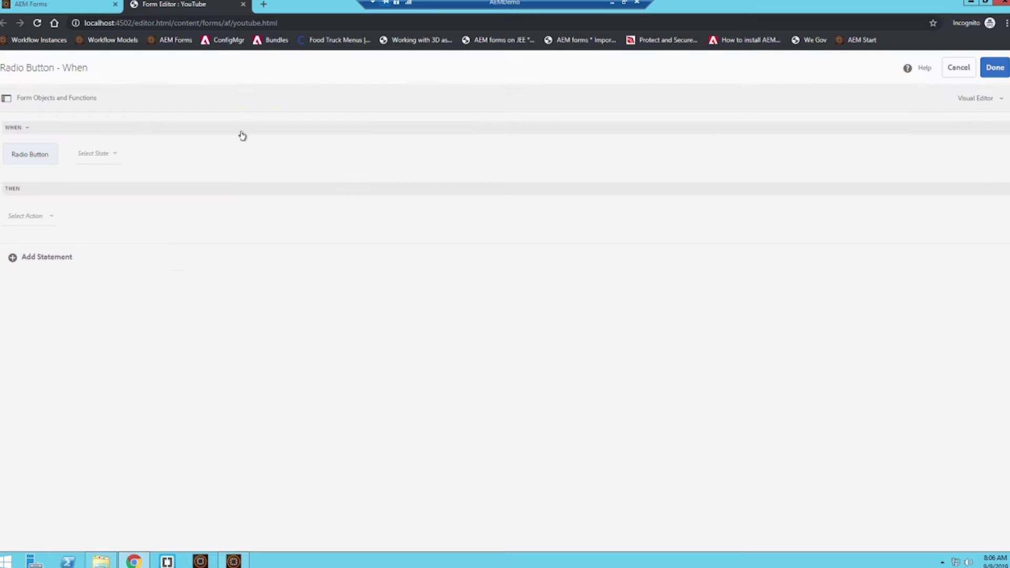
click(96, 155)
click(117, 193)
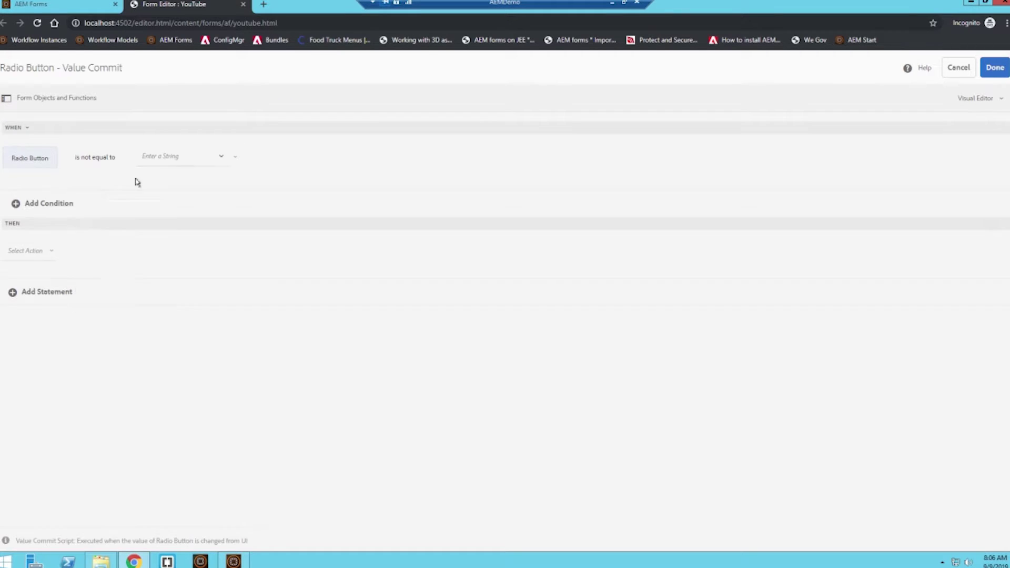
click(221, 156)
click(194, 176)
Make the rule Hide the textdraw 'I have appeared!' text, save it and close the rules
click(8, 99)
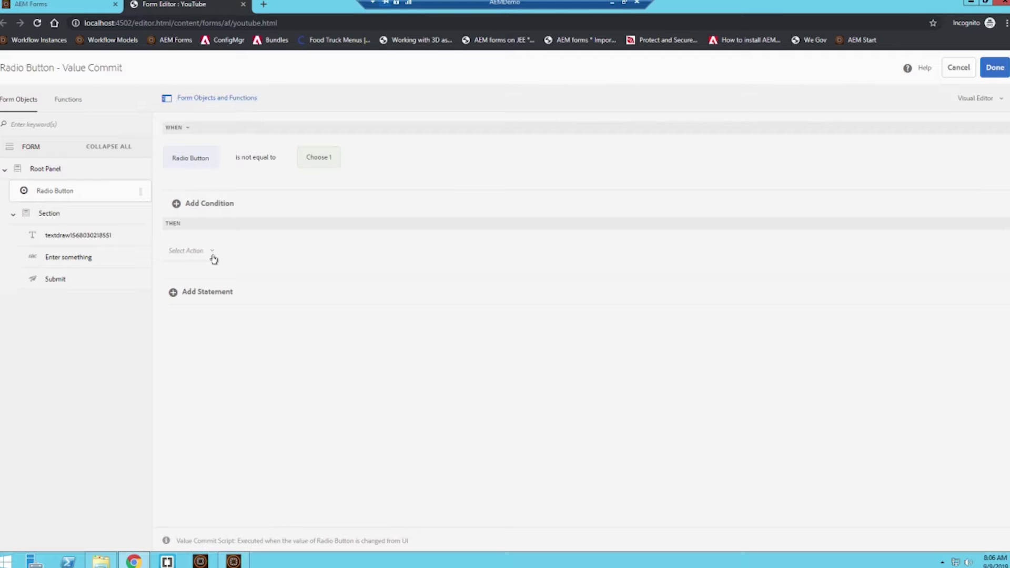
click(192, 258)
click(179, 276)
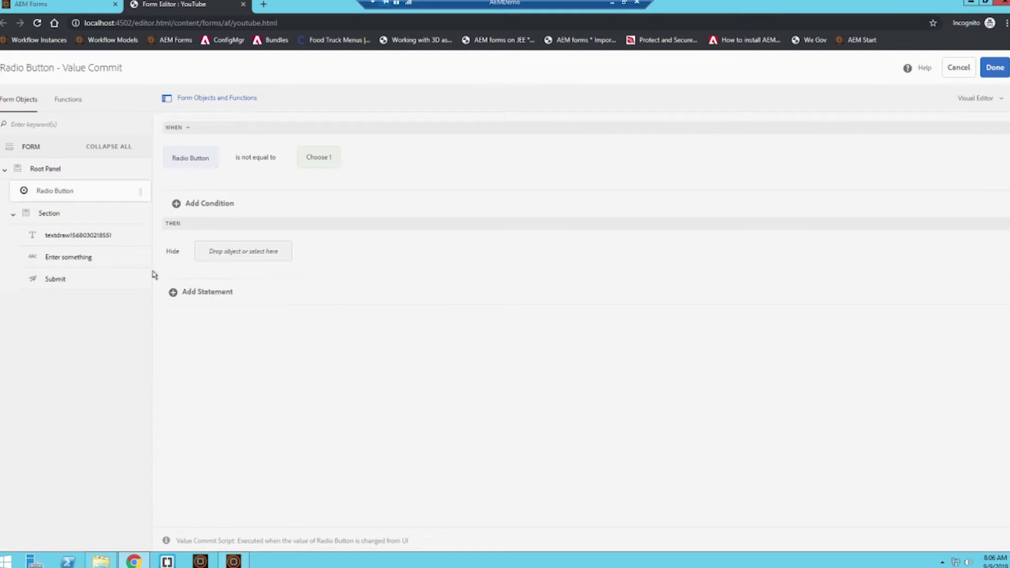
drag(136, 236, 257, 254)
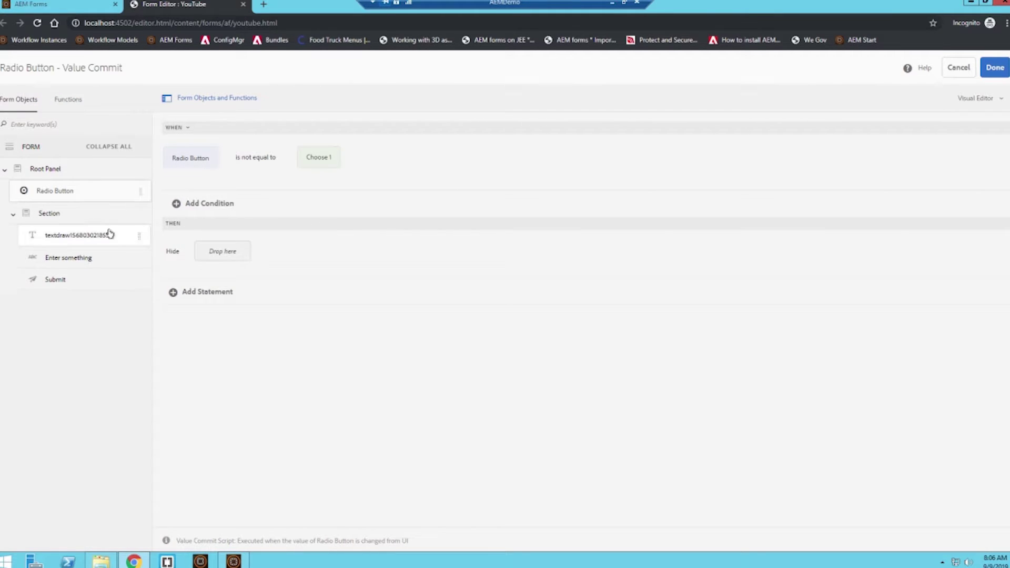
drag(99, 234, 234, 254)
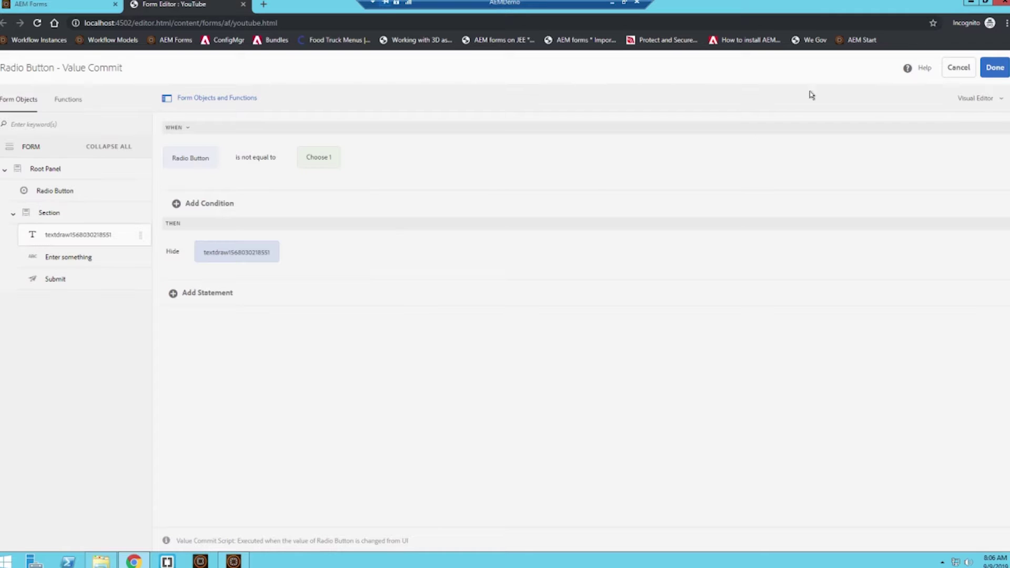
click(989, 73)
click(990, 76)
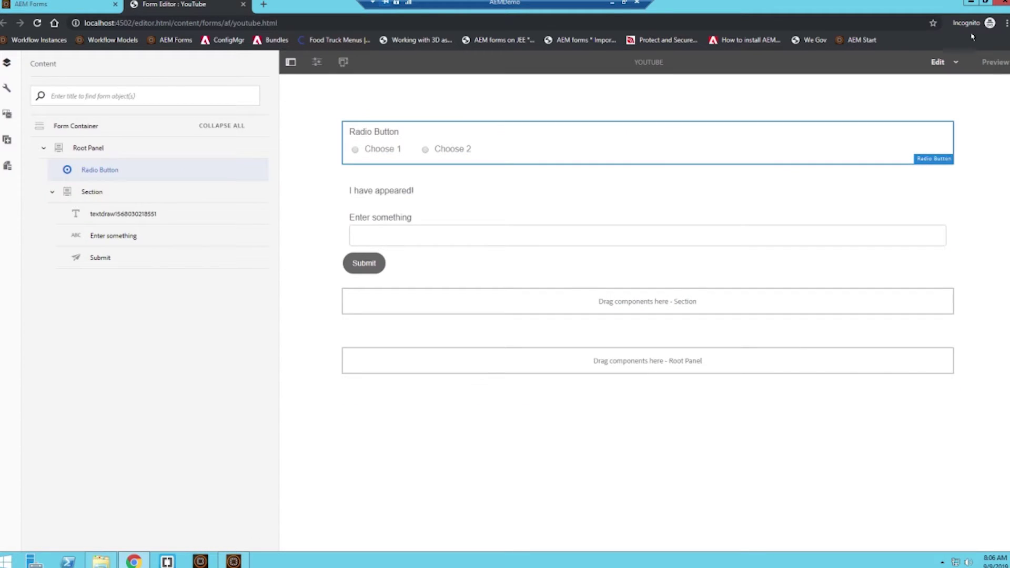
Preview the form and check Choose 1 shows the text while Choose 2 hides it
click(995, 62)
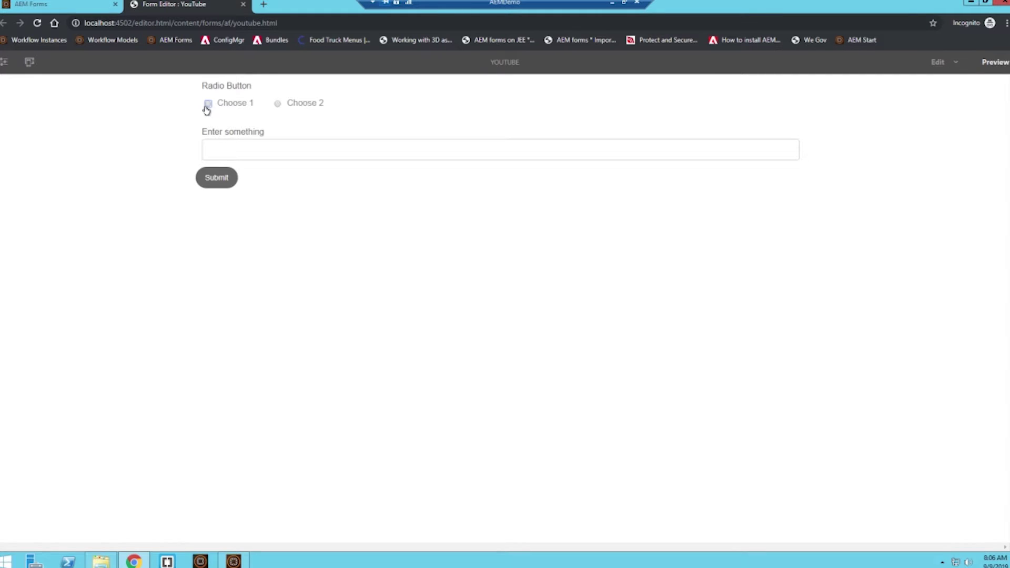
click(207, 105)
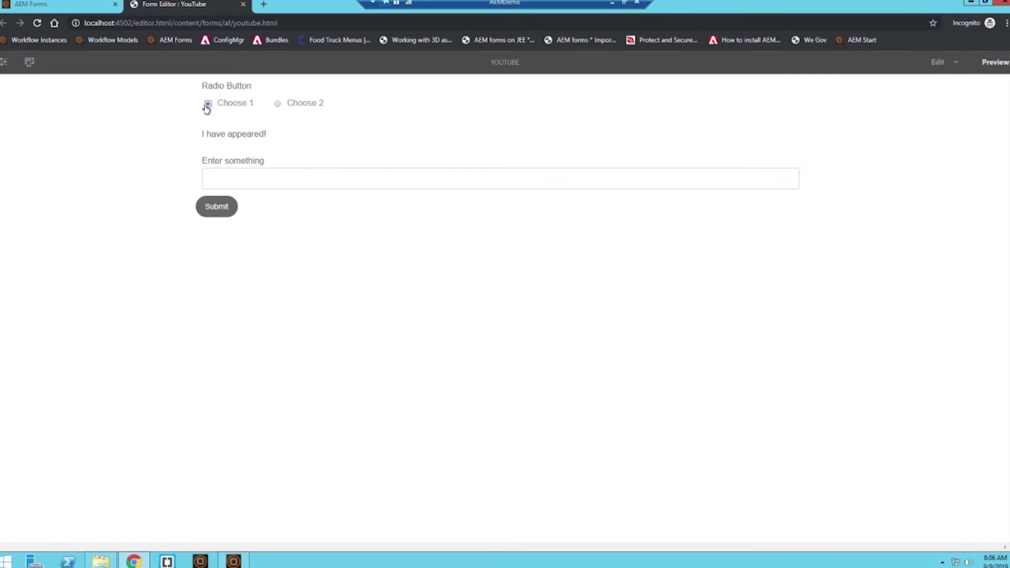
click(277, 104)
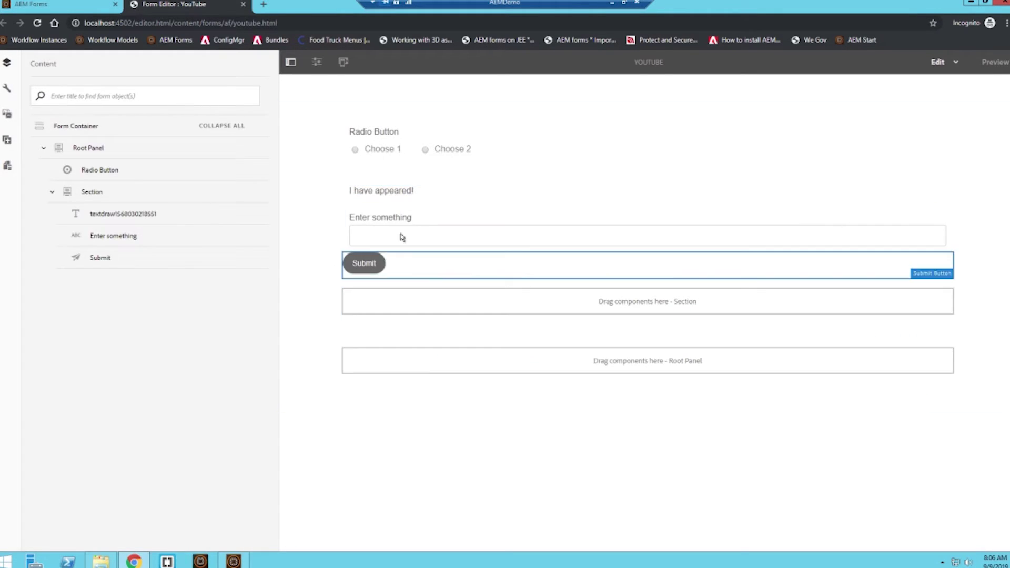
Change the show rule's target from the textdraw text to the whole Section
click(388, 321)
click(294, 166)
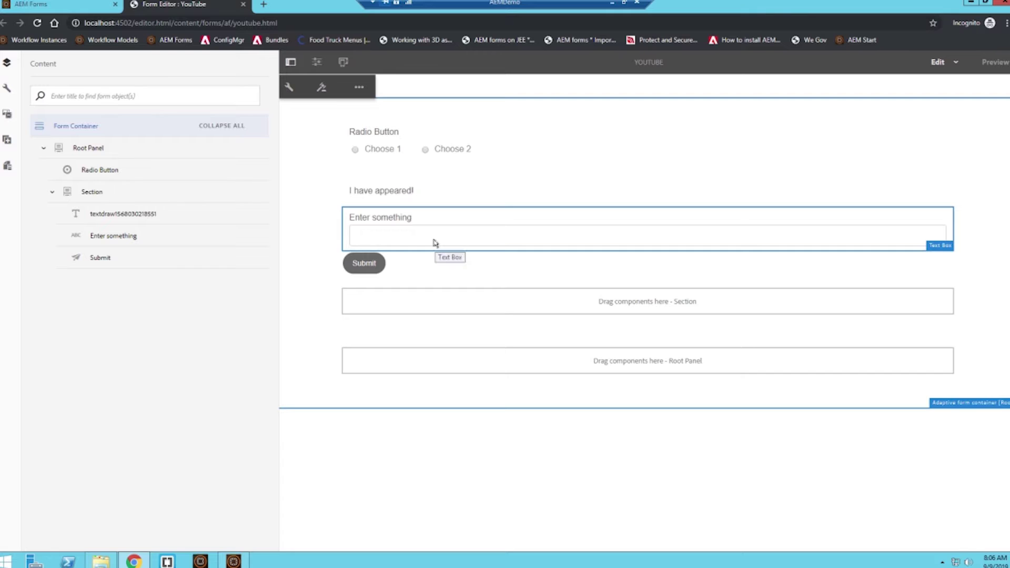
click(410, 140)
click(418, 113)
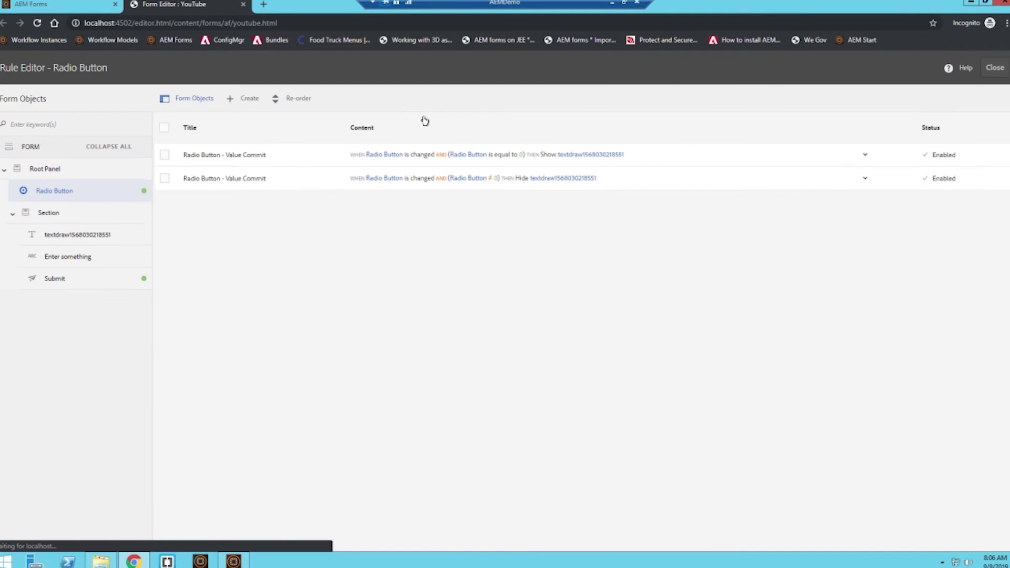
click(164, 155)
click(247, 99)
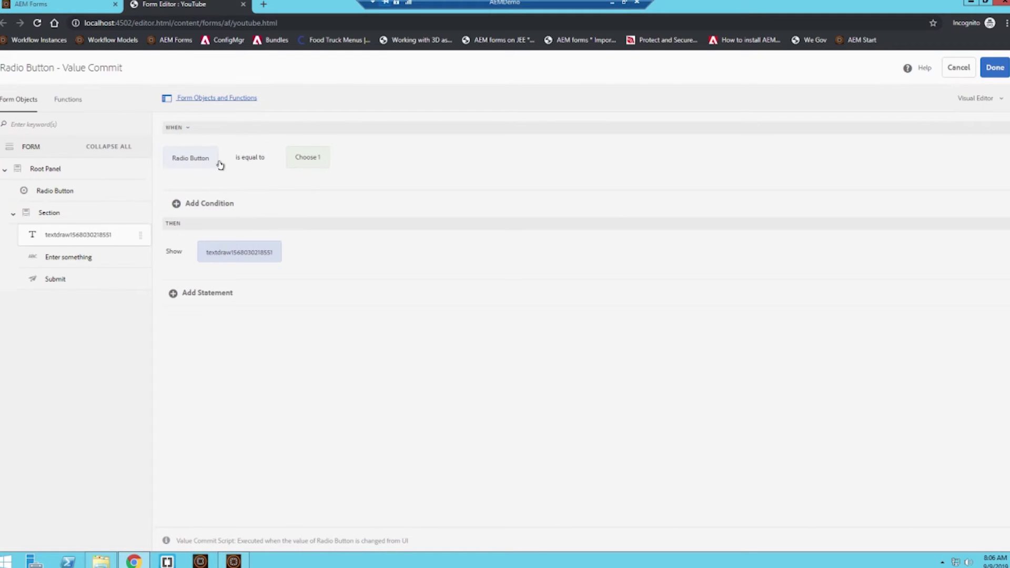
click(183, 157)
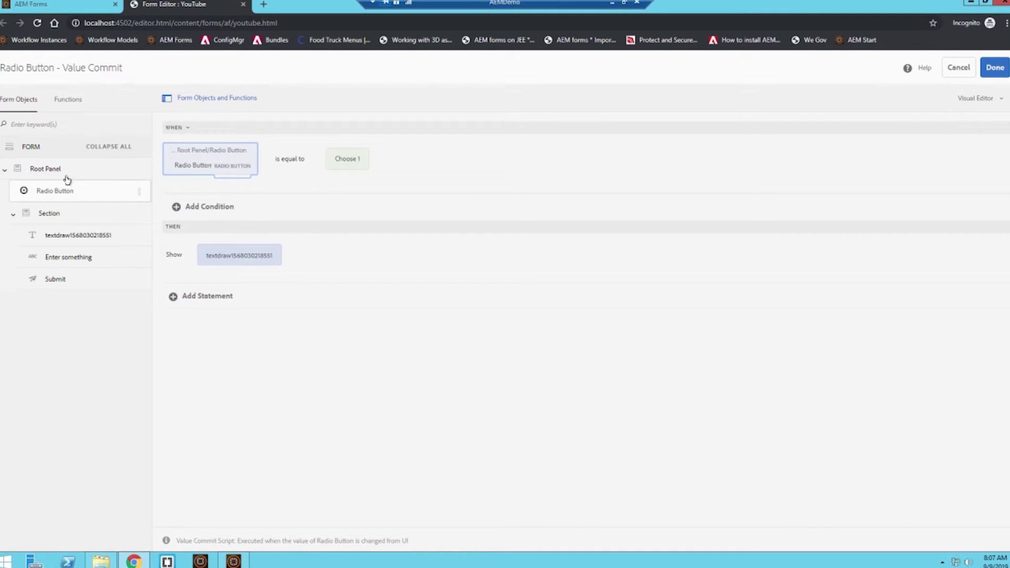
drag(84, 210, 171, 258)
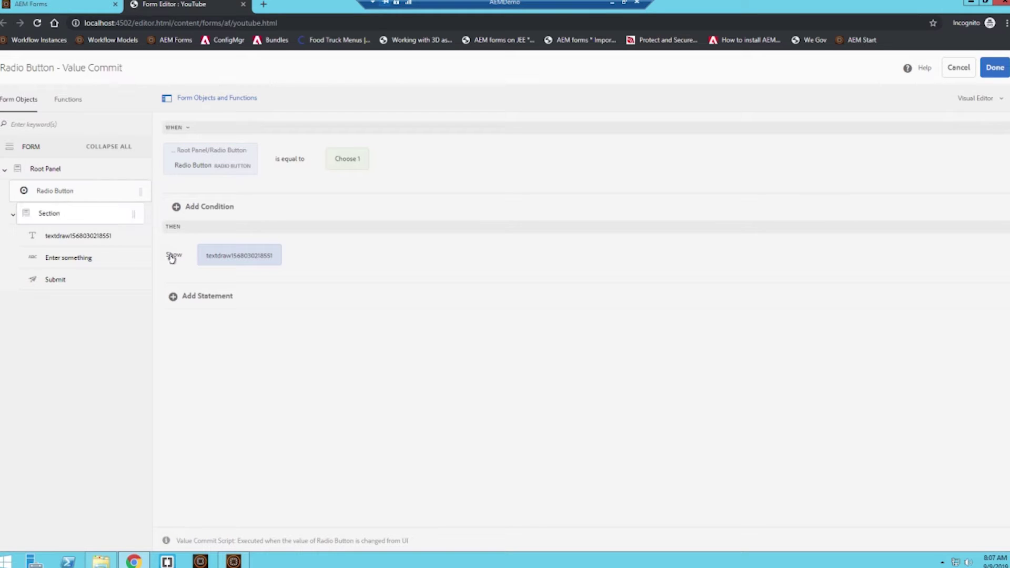
click(219, 258)
key(BackSpace)
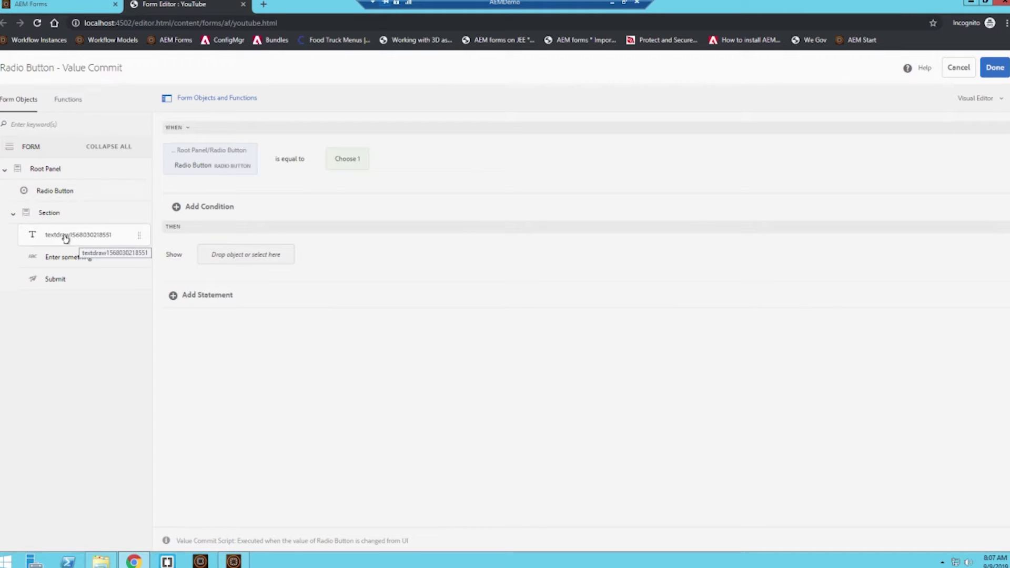
drag(54, 216, 233, 261)
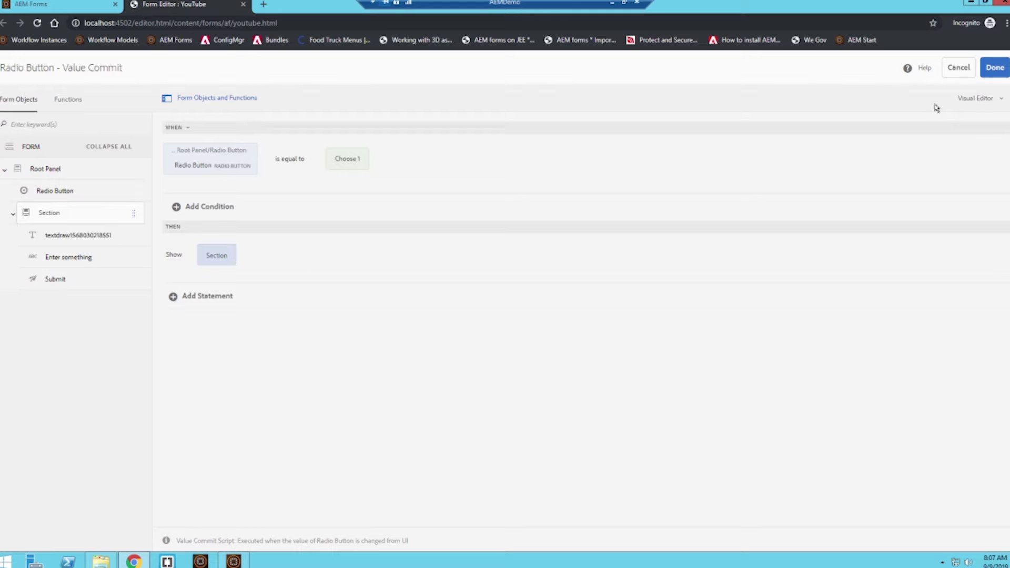
click(995, 67)
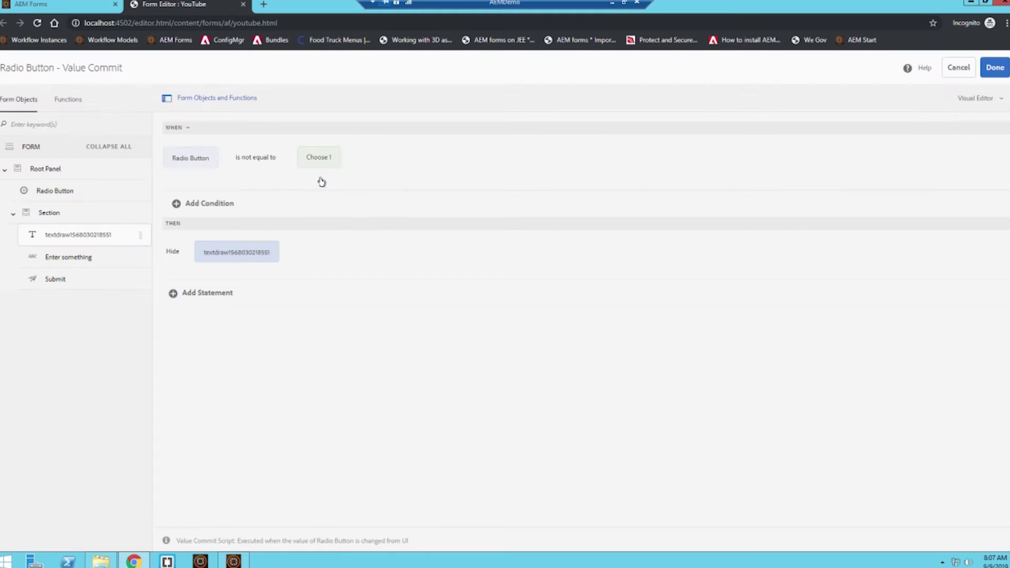
Change the hide rule's target to the whole Section and save it
click(263, 252)
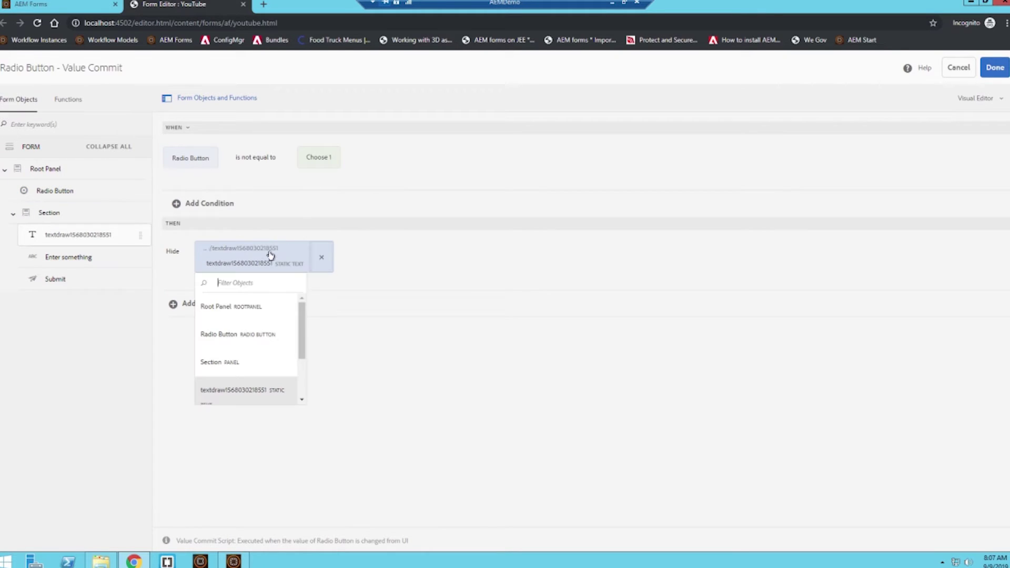
click(320, 253)
drag(97, 216, 227, 255)
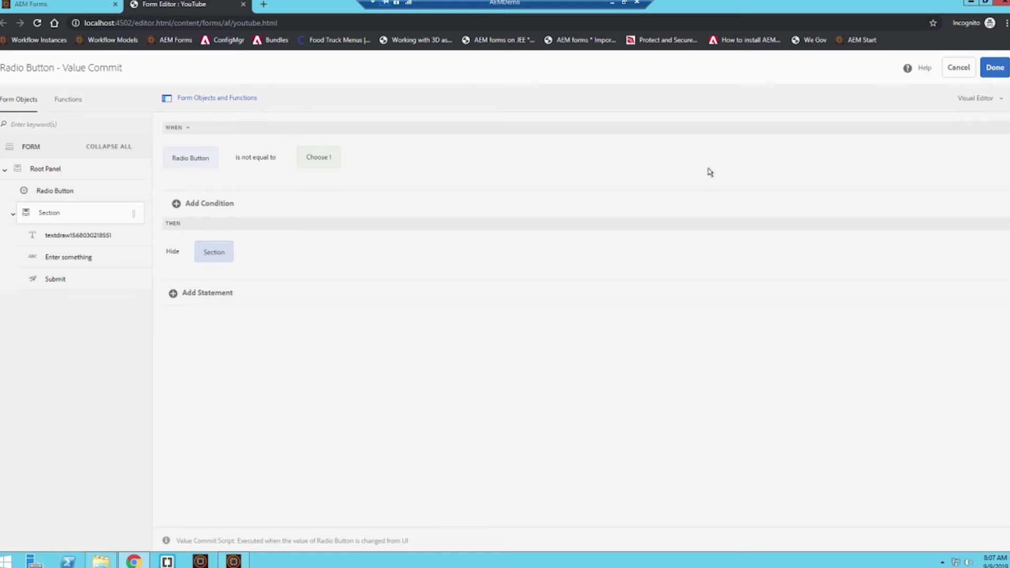
click(995, 67)
click(994, 67)
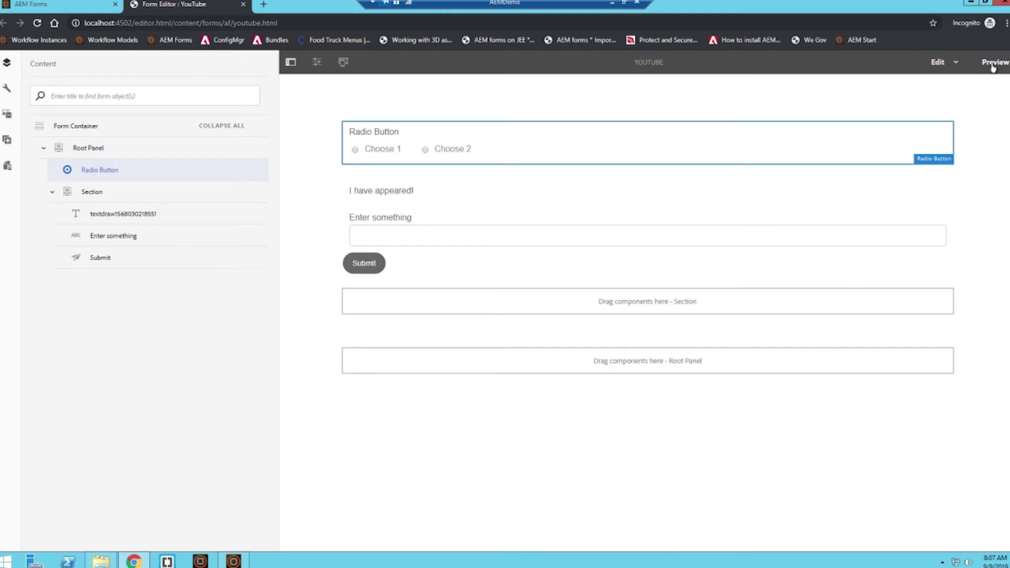
click(994, 63)
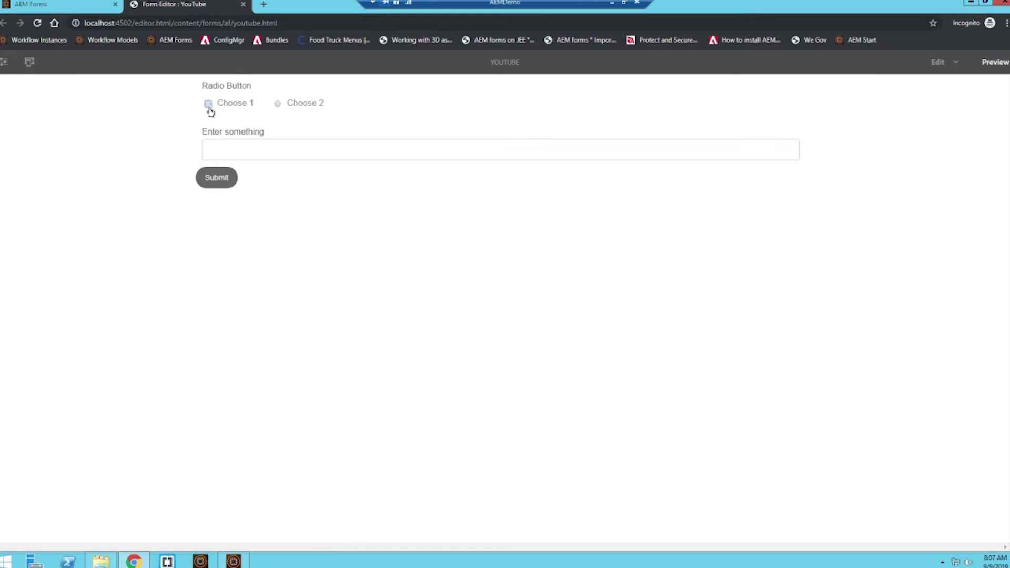
click(208, 103)
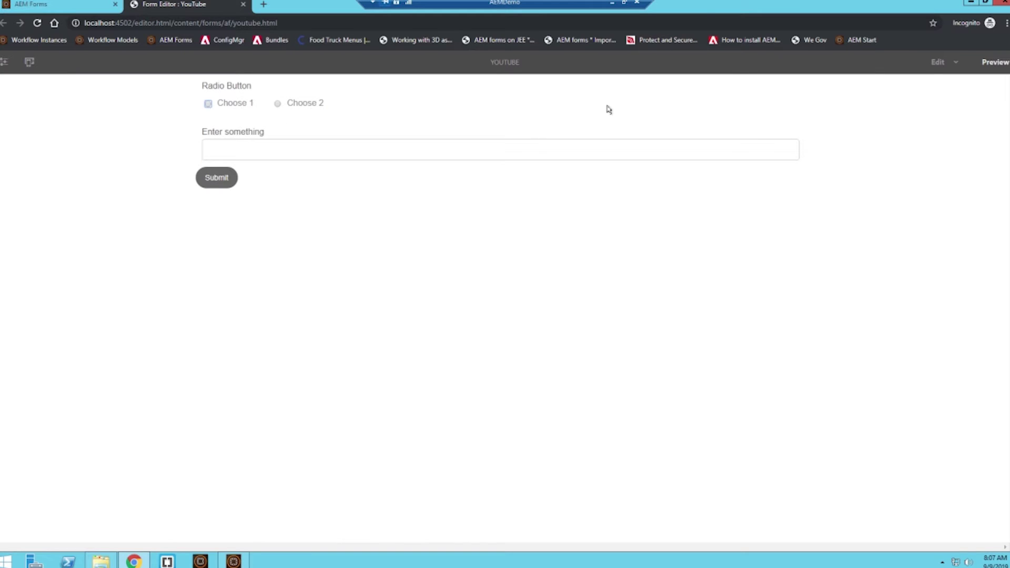
click(931, 66)
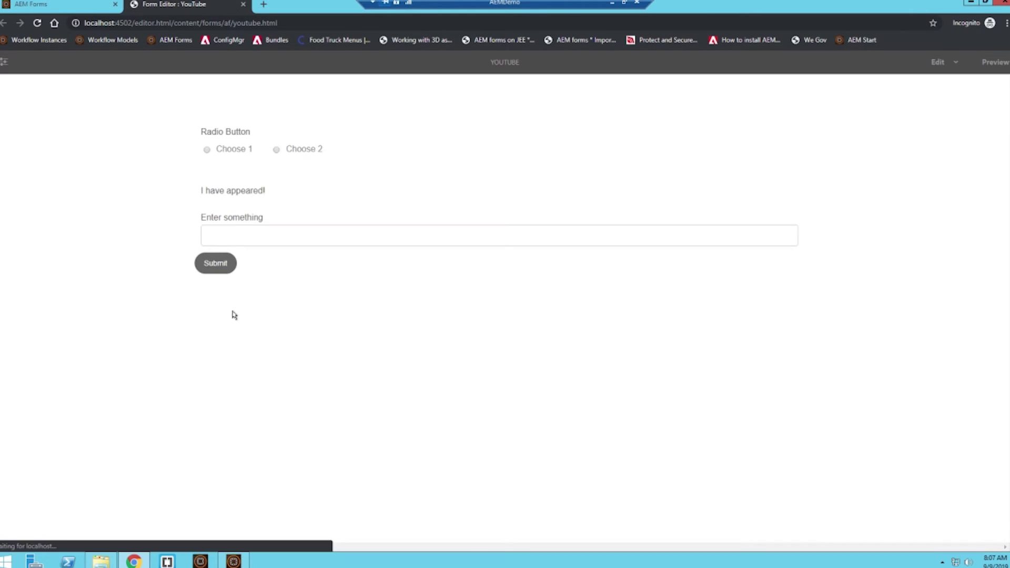
Set the Section to Hide Object and check it in Preview
click(147, 192)
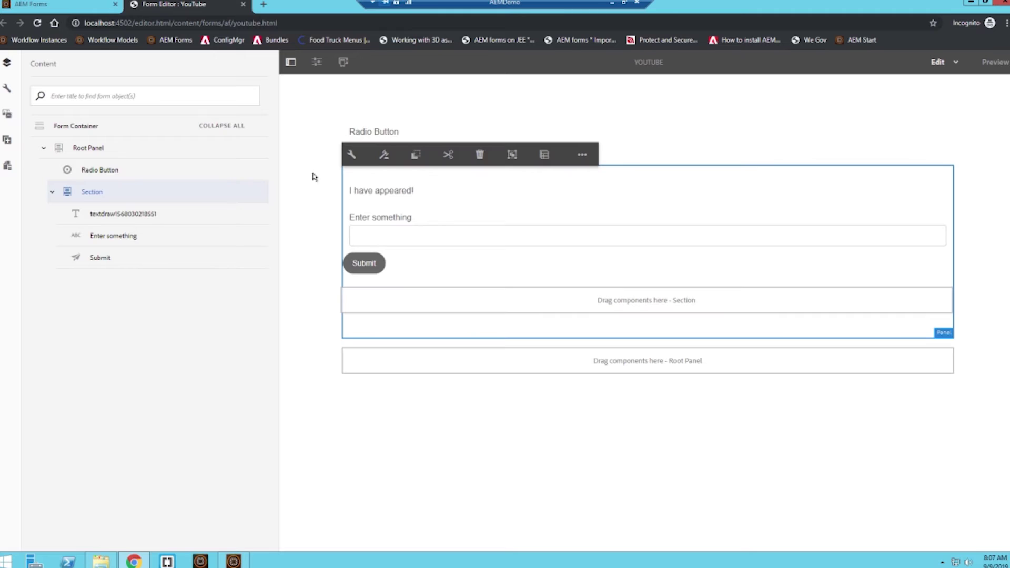
click(352, 155)
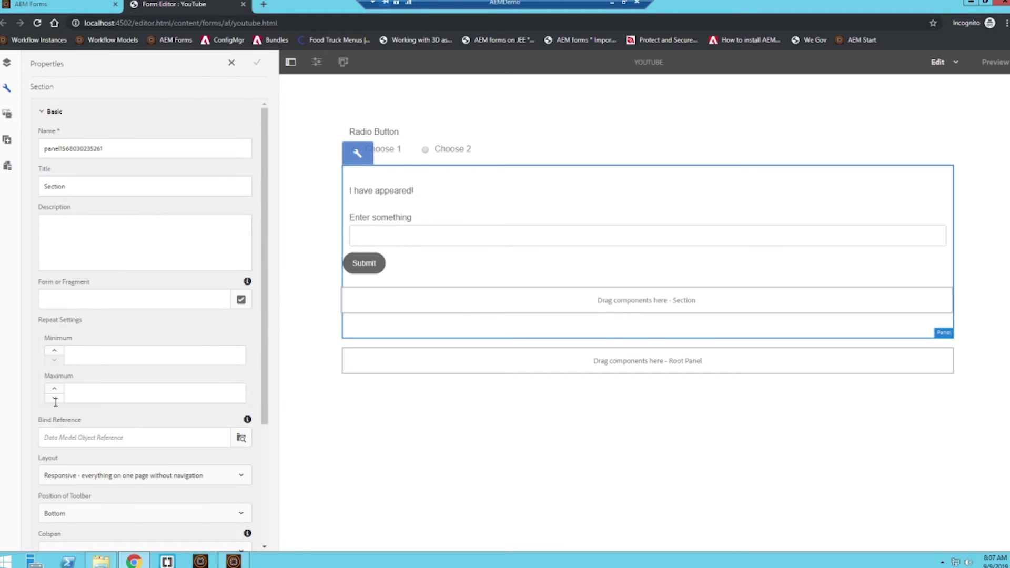
scroll(55, 454, down, 3)
click(43, 483)
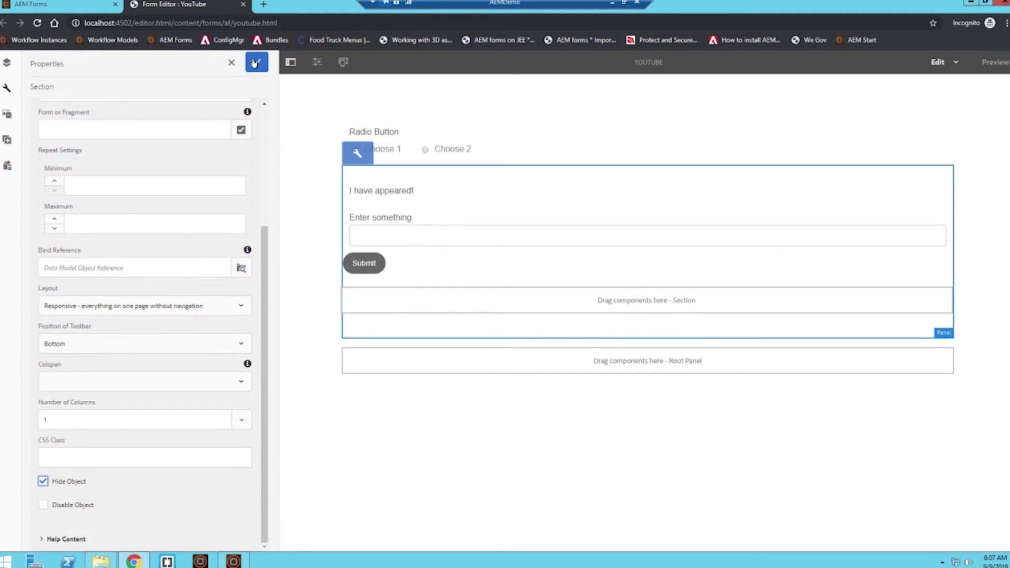
click(256, 62)
click(981, 62)
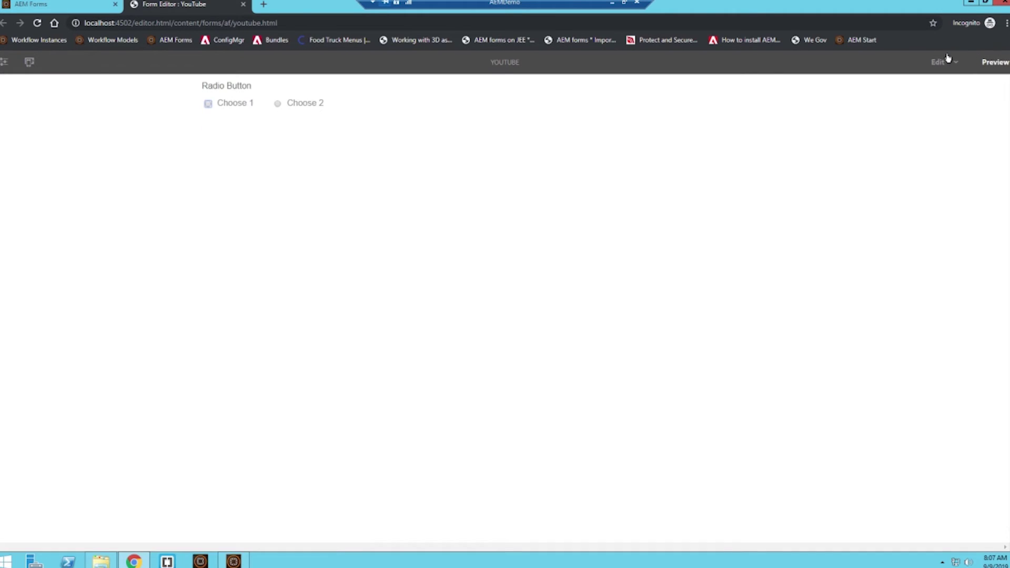
click(947, 60)
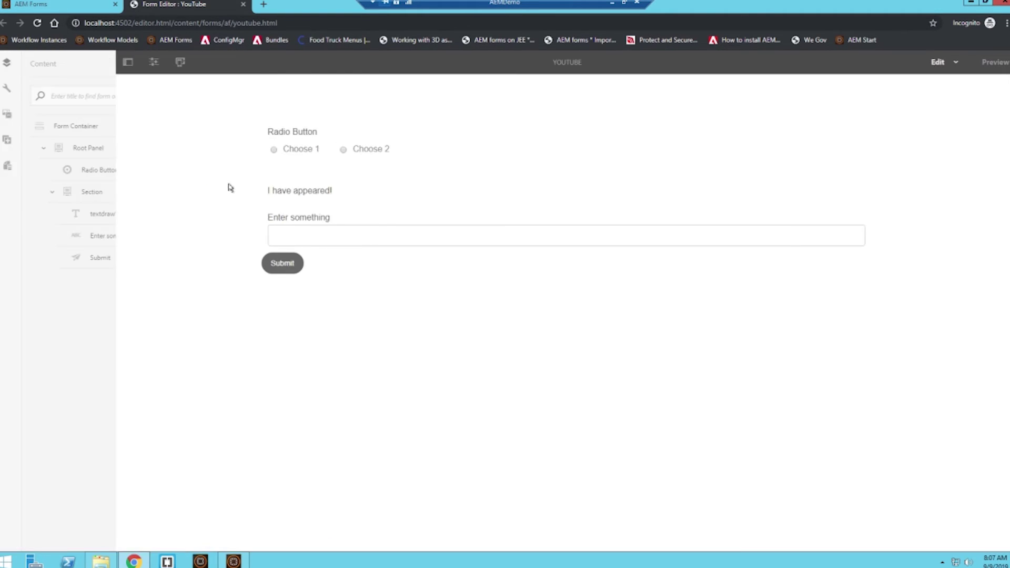
Uncheck Hide Object on the 'I have appeared!' text and preview the form
click(352, 190)
click(383, 175)
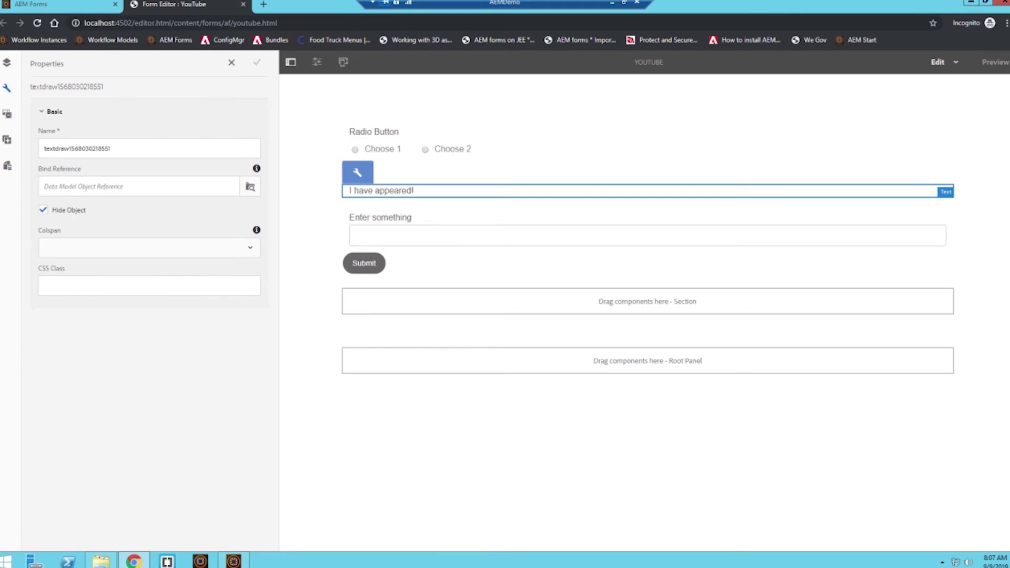
click(43, 210)
click(256, 65)
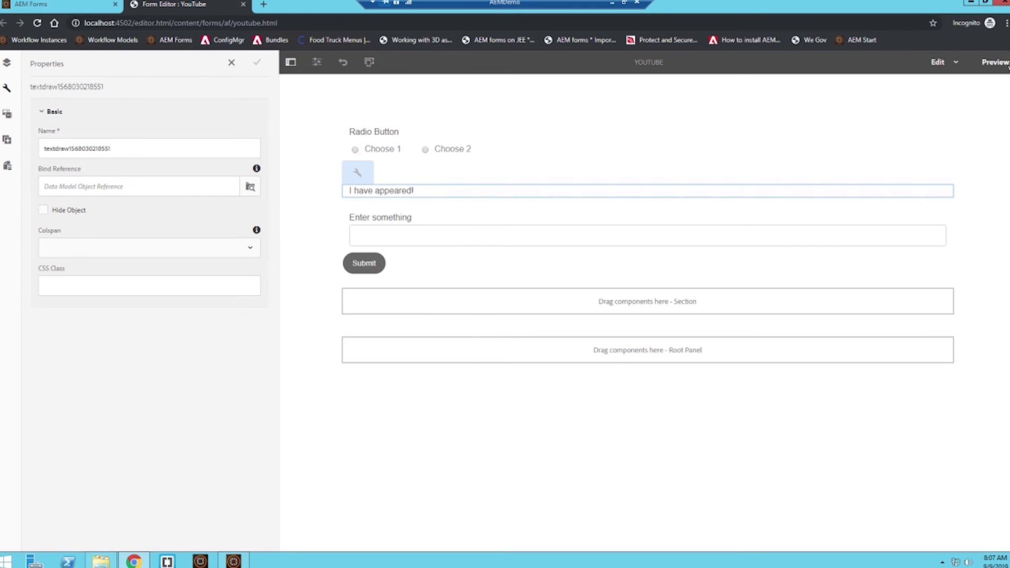
click(997, 62)
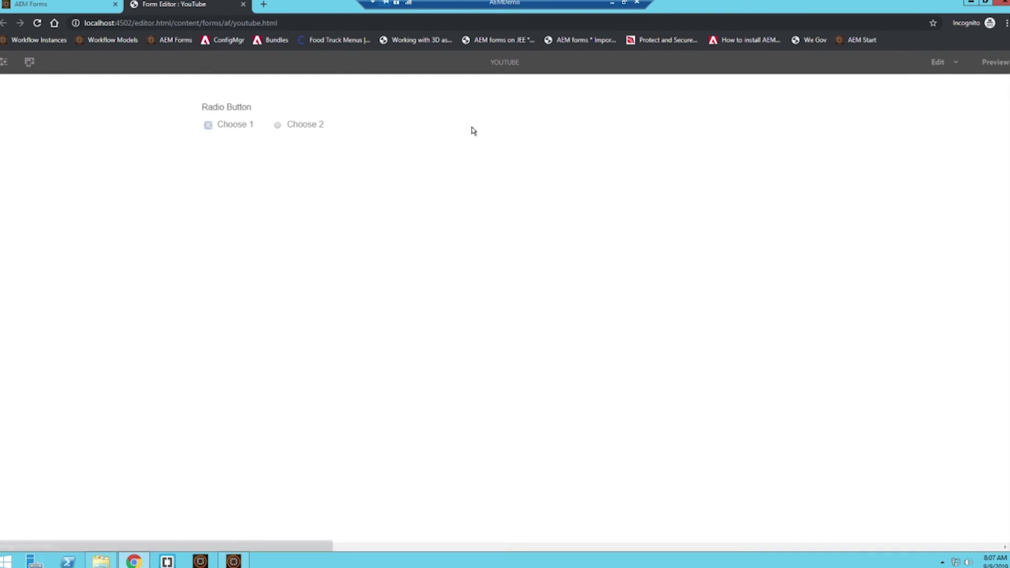
Pick Choose 1, Choose 2, then Choose 1 again to confirm the Section toggles
click(209, 103)
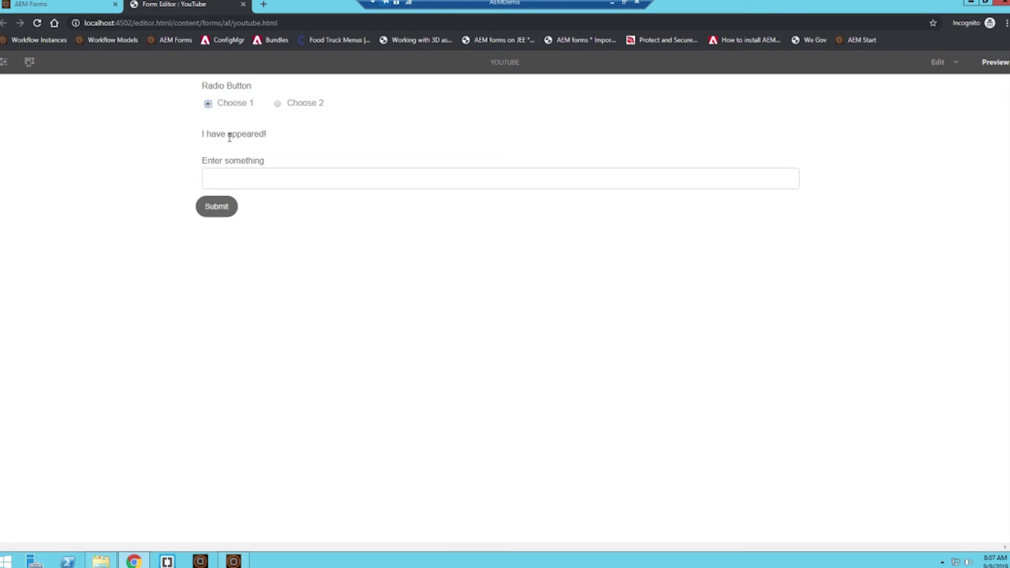
click(278, 104)
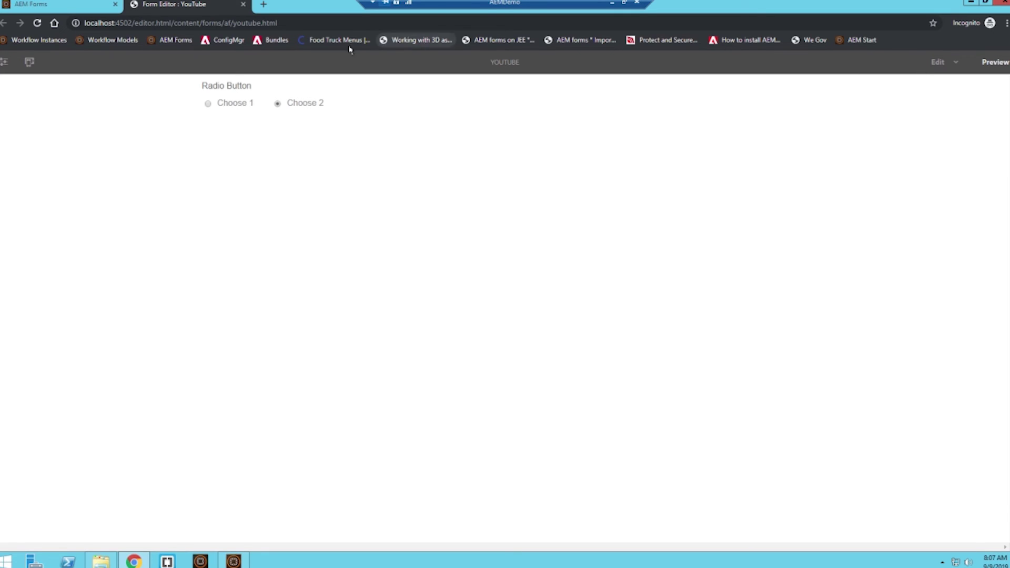
click(207, 104)
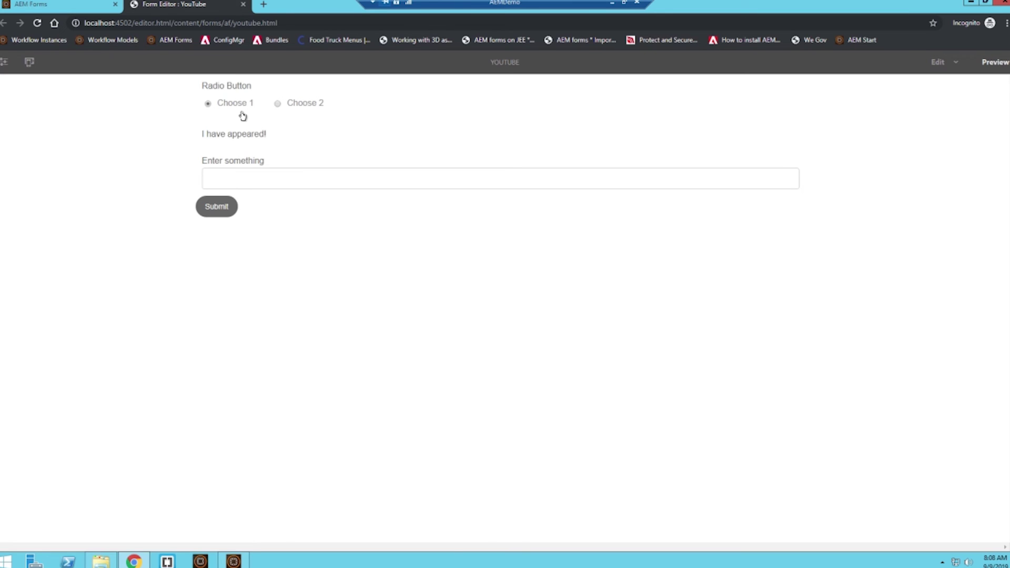